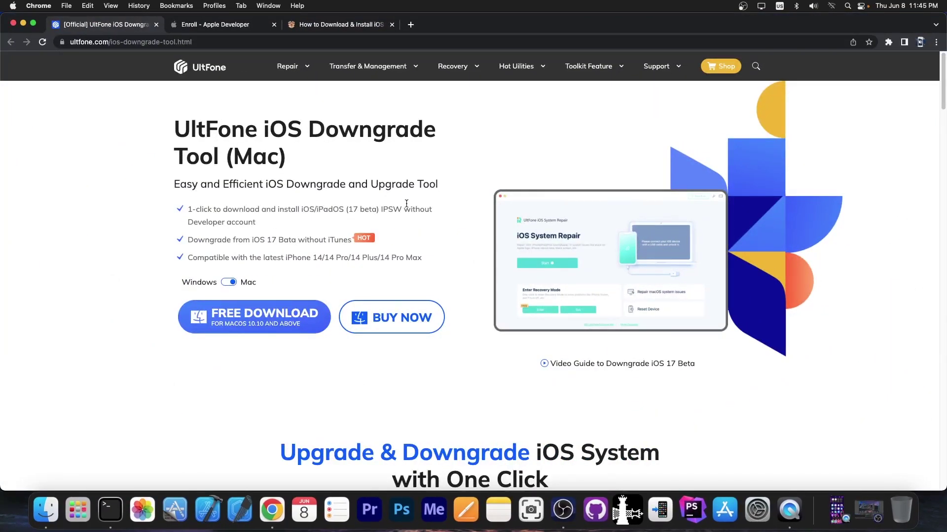
Toggle the UltFone product page between the Windows and Mac versions, ending on Mac.
click(231, 284)
click(231, 285)
click(230, 282)
Scroll down through the UltFone Mac product page and back up toward the top.
scroll(215, 277, down, 5)
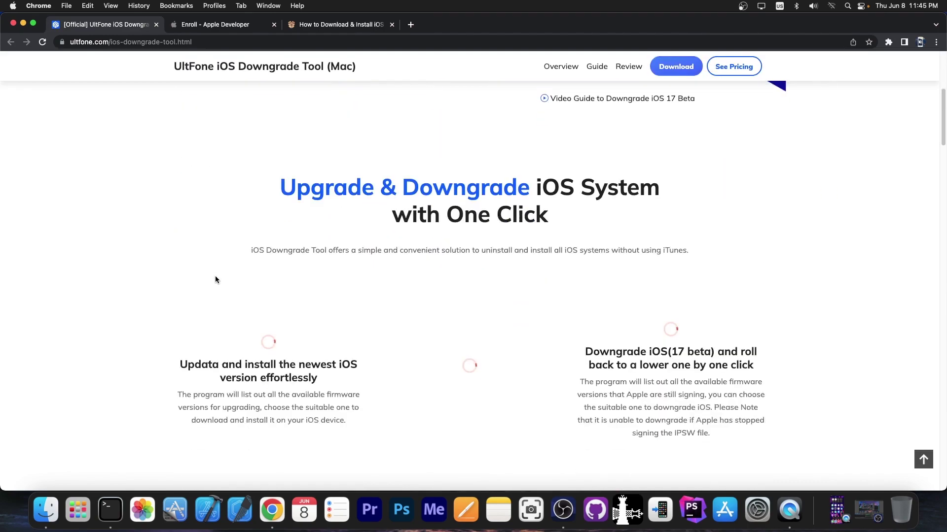
scroll(215, 280, down, 2)
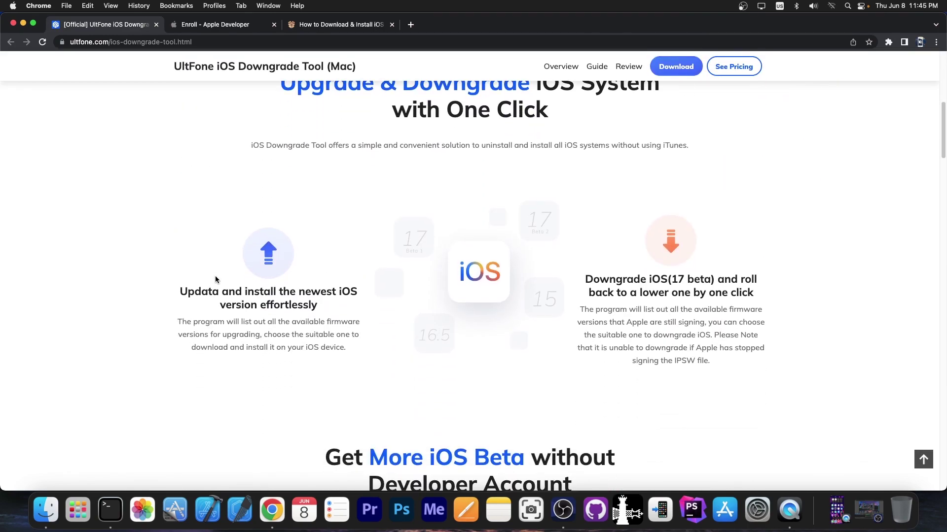
scroll(215, 277, down, 5)
scroll(215, 279, down, 3)
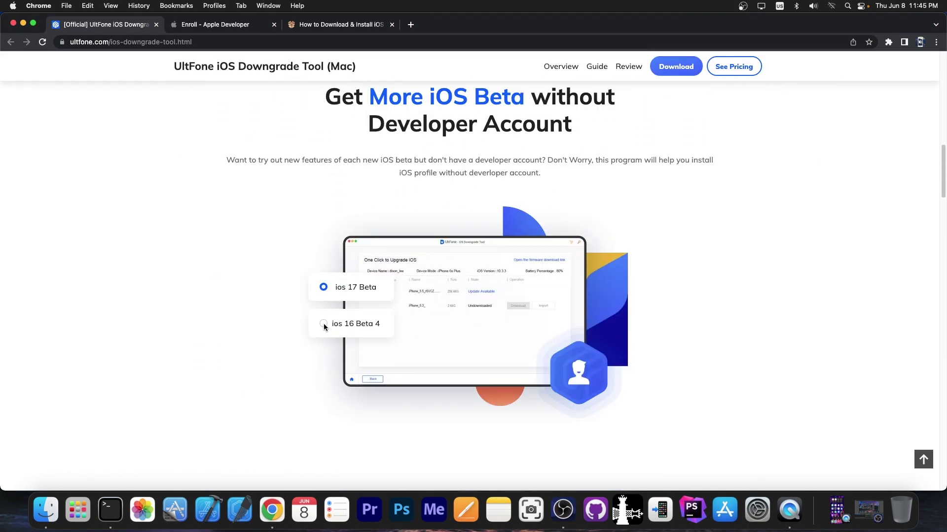
scroll(323, 323, down, 7)
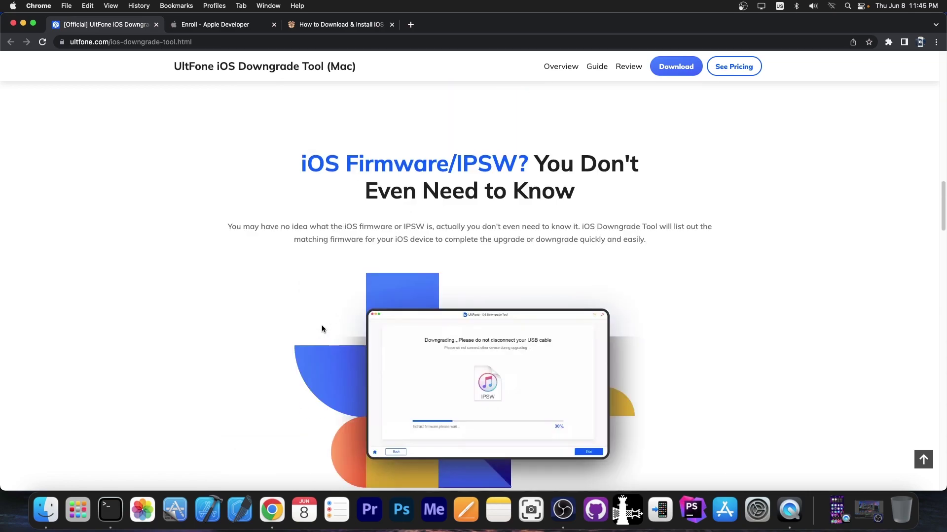
scroll(317, 330, down, 10)
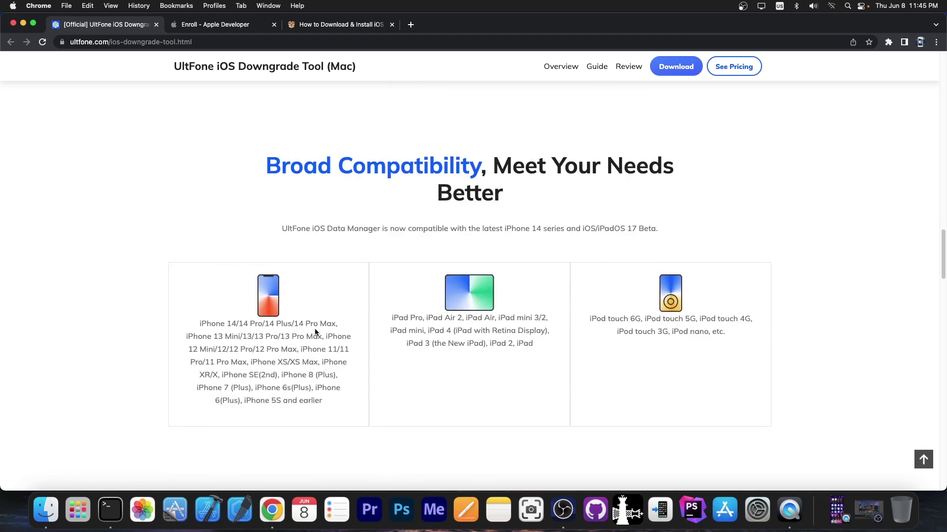
scroll(315, 332, up, 14)
scroll(316, 331, up, 15)
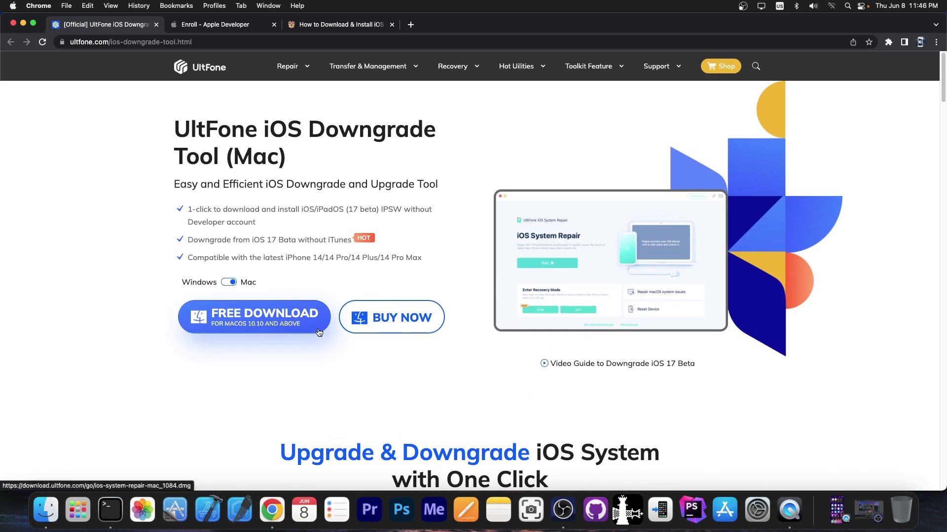
scroll(319, 332, down, 5)
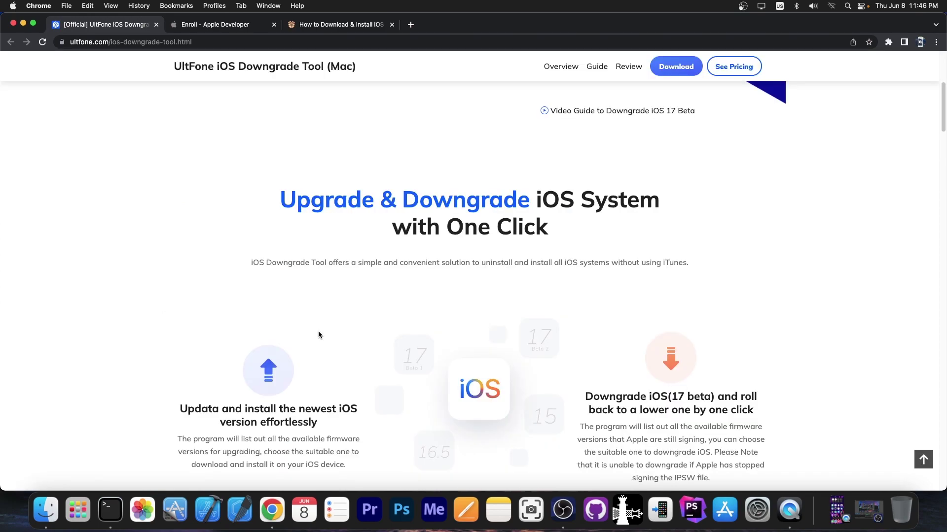
scroll(318, 335, down, 15)
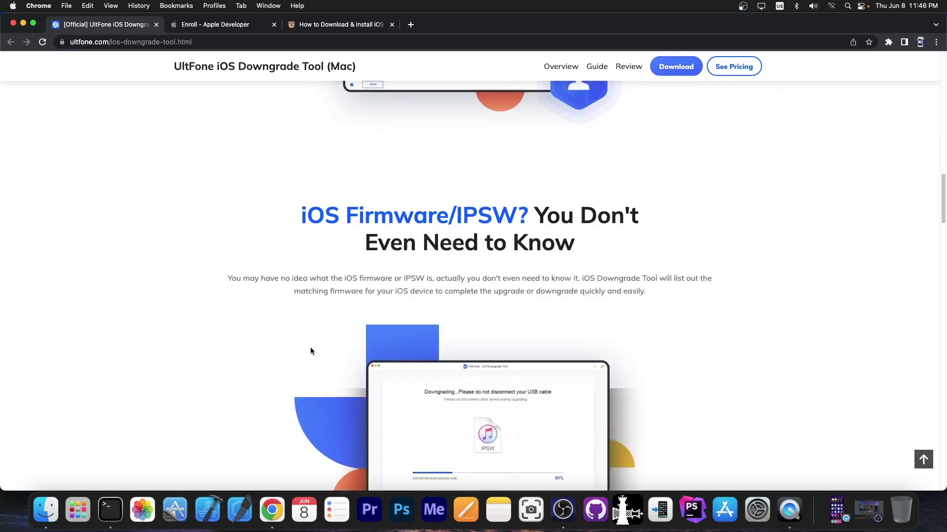
scroll(315, 345, down, 12)
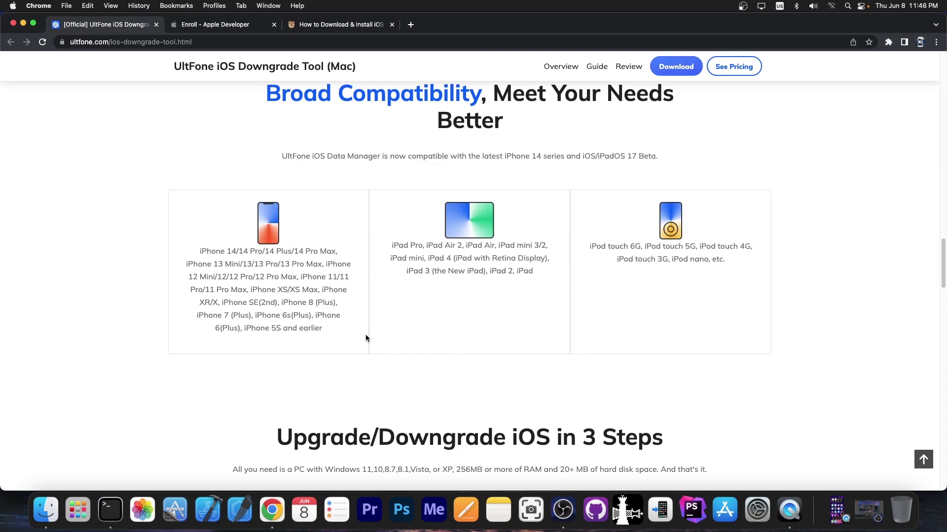
scroll(365, 338, down, 6)
scroll(365, 327, down, 2)
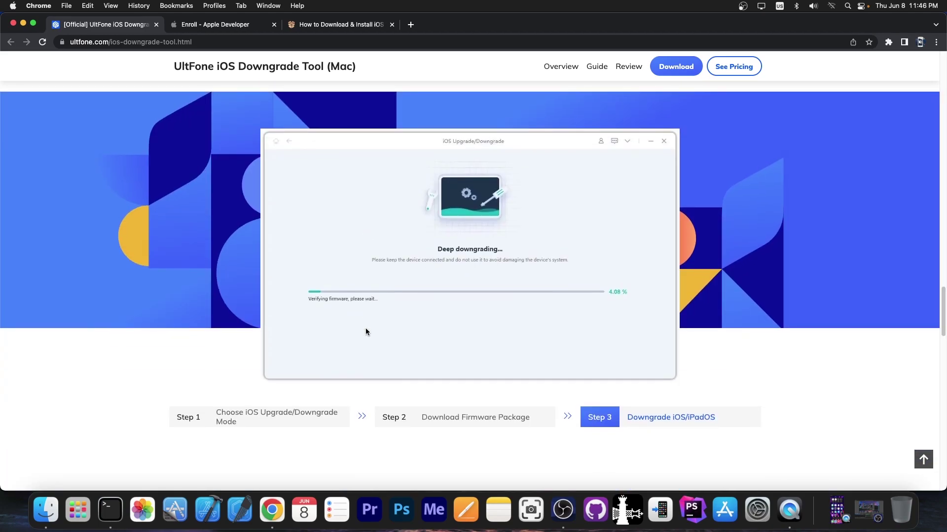
scroll(365, 327, down, 4)
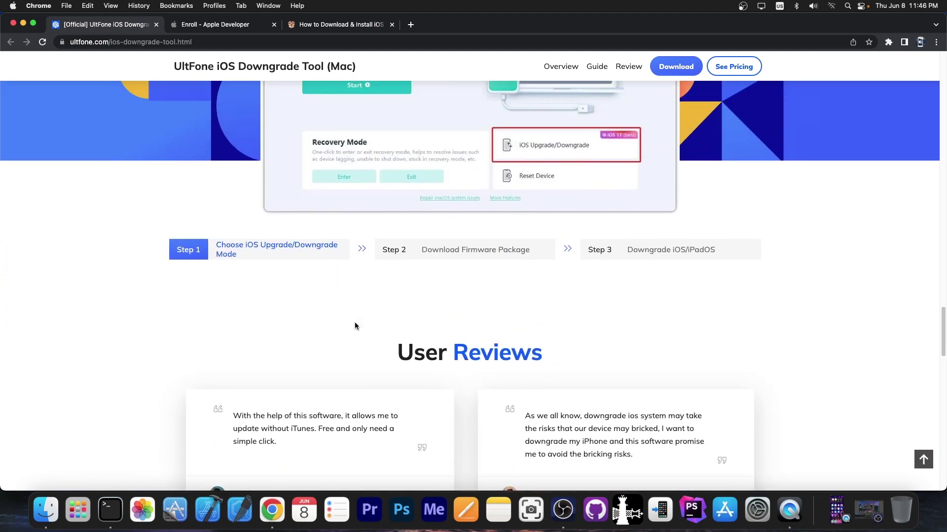
scroll(355, 326, up, 4)
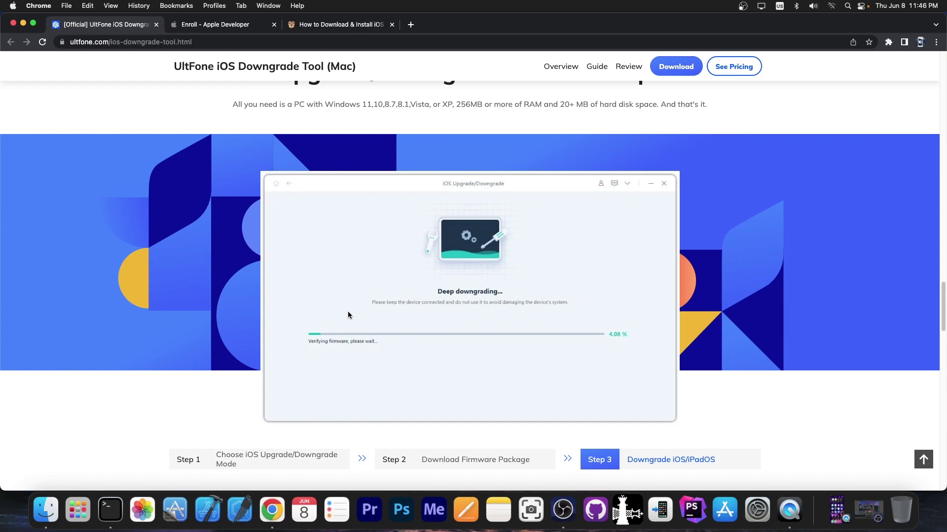
scroll(347, 315, up, 15)
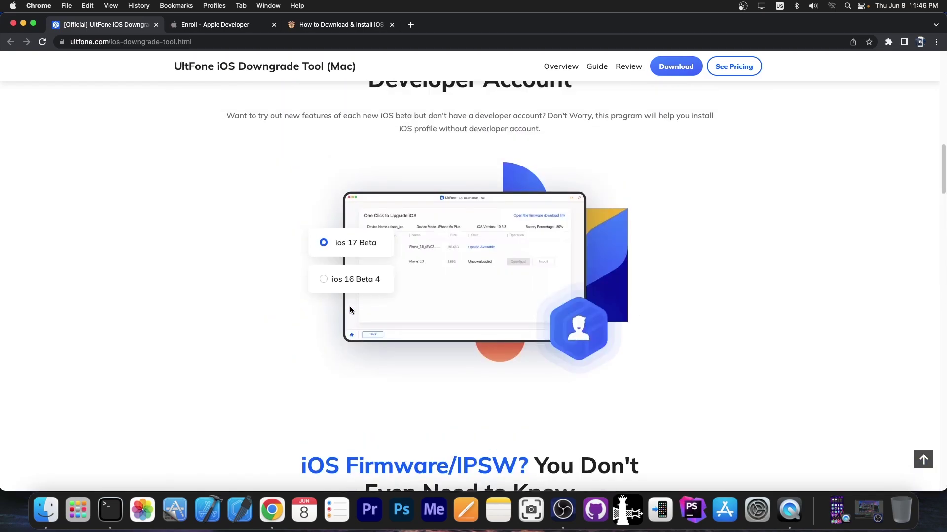
scroll(350, 307, up, 10)
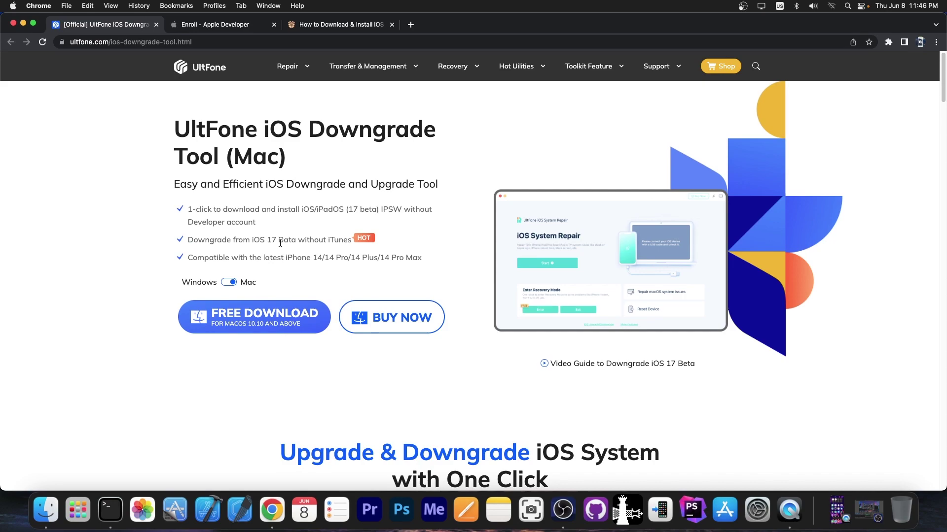
key(super+w)
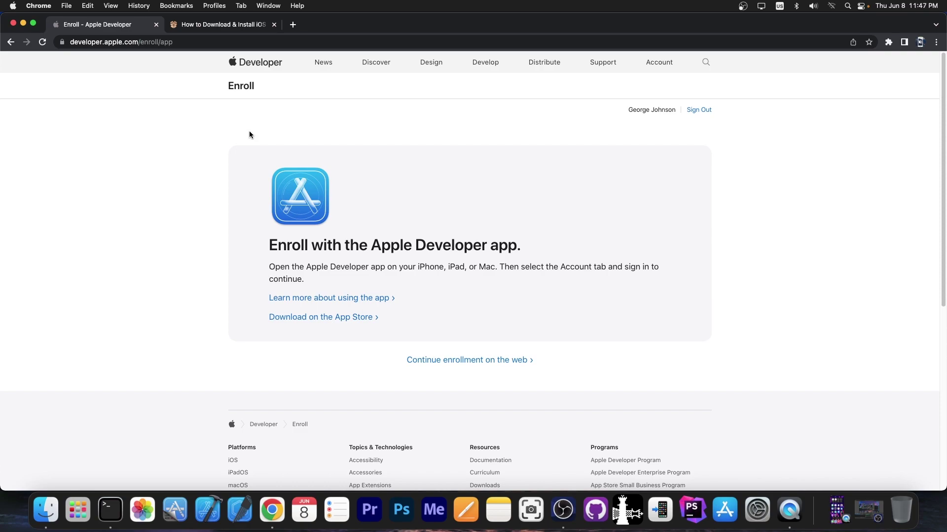
scroll(272, 129, down, 5)
scroll(290, 129, up, 5)
scroll(290, 127, down, 2)
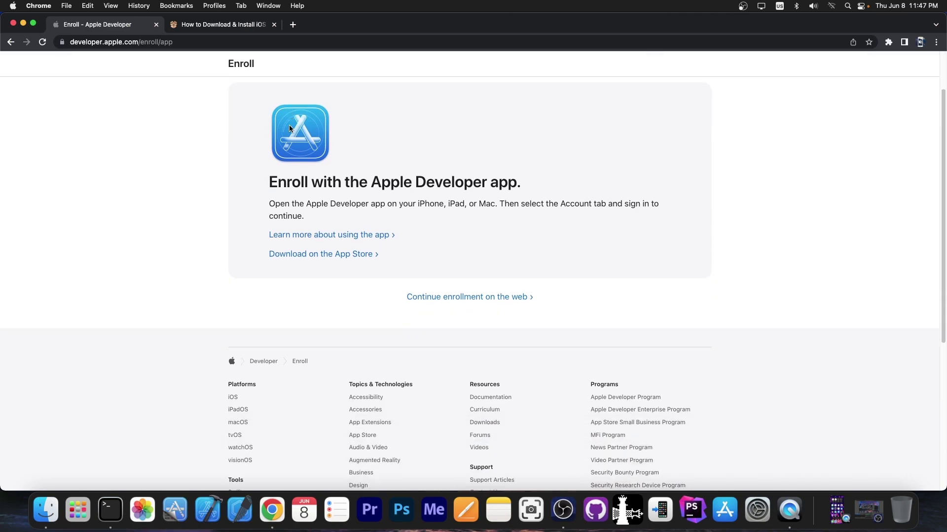
scroll(288, 127, up, 2)
key(ctrl+Tab)
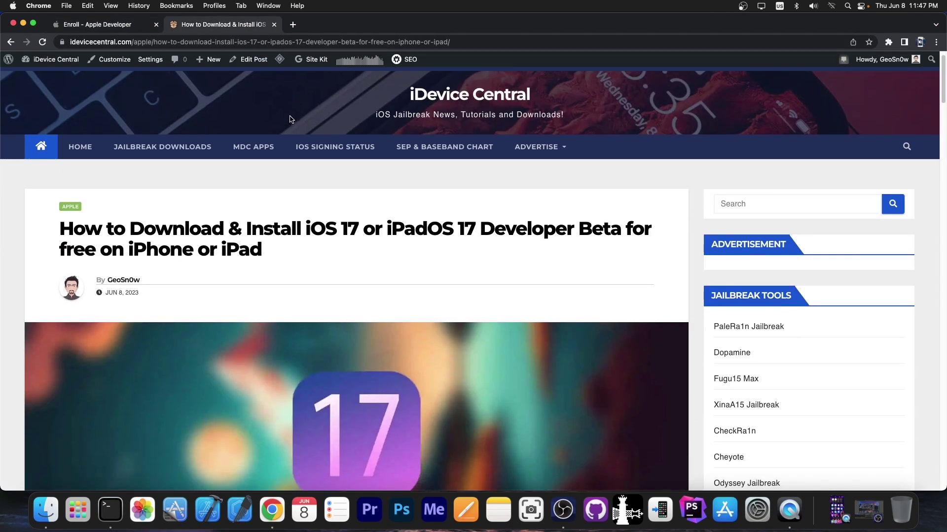
click(80, 26)
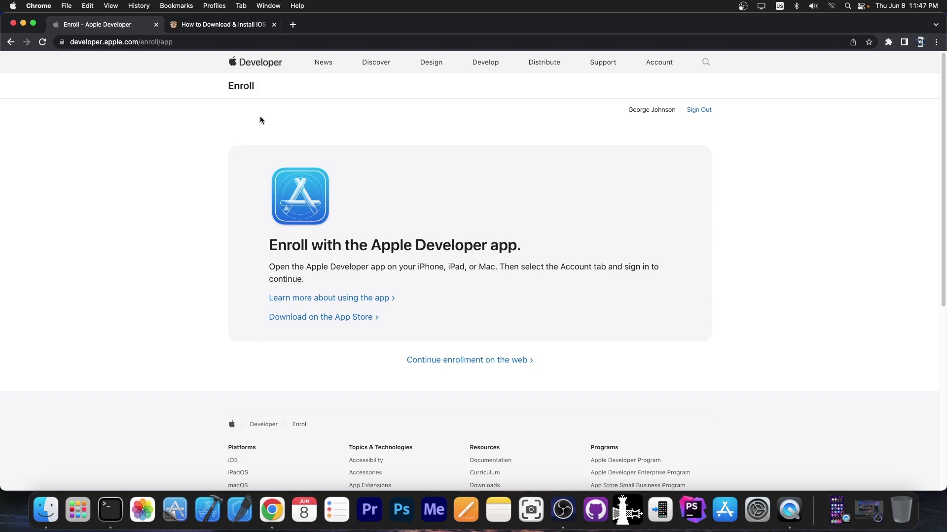
Go to the Apple Developer home page and open the developer account page.
click(259, 63)
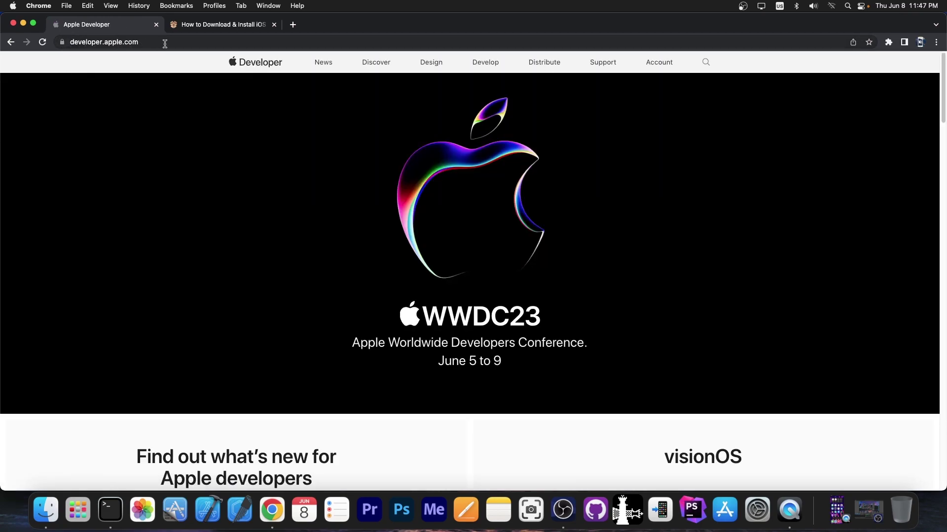
click(652, 63)
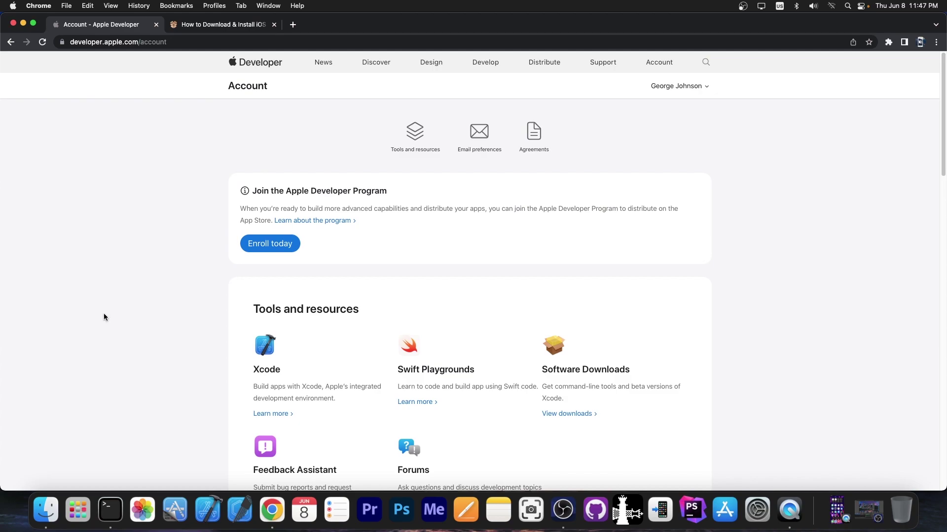
scroll(123, 340, down, 4)
scroll(155, 358, down, 5)
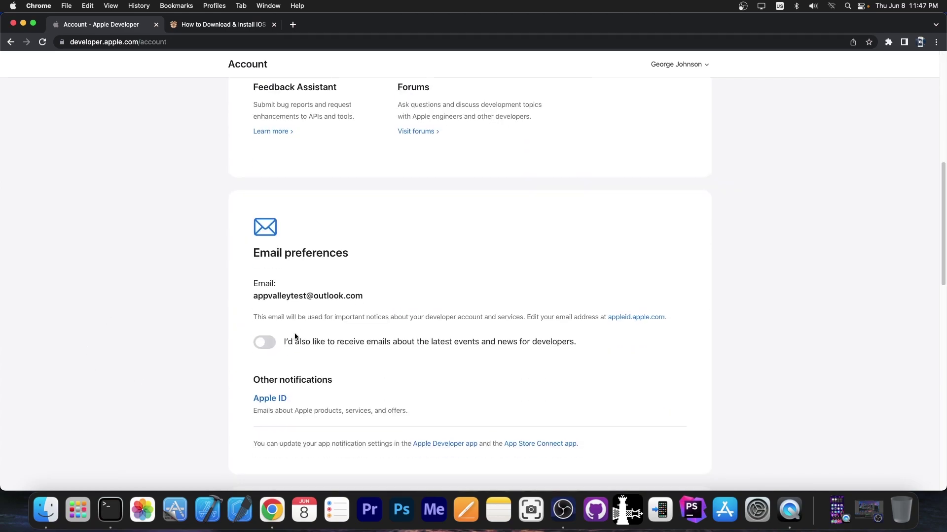
scroll(493, 291, up, 6)
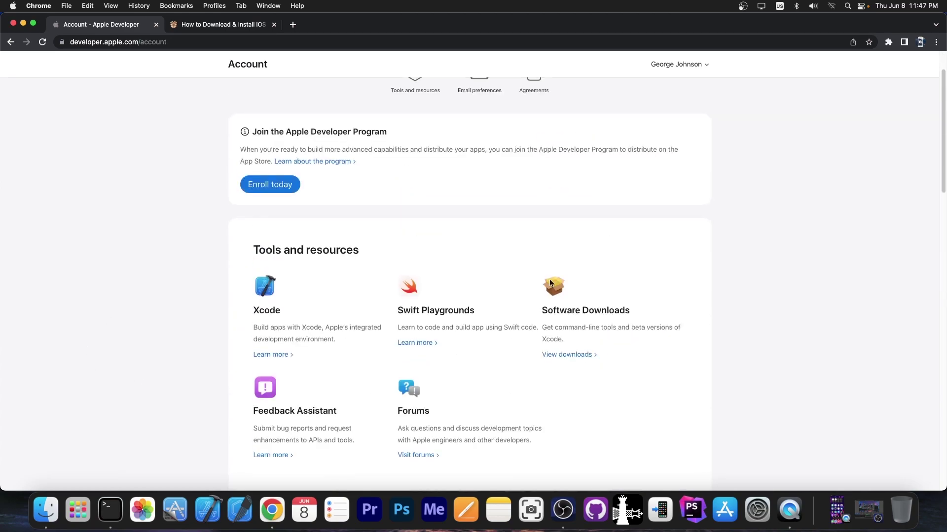
Open Software Downloads and expand the iOS 17 beta restore images list.
click(566, 356)
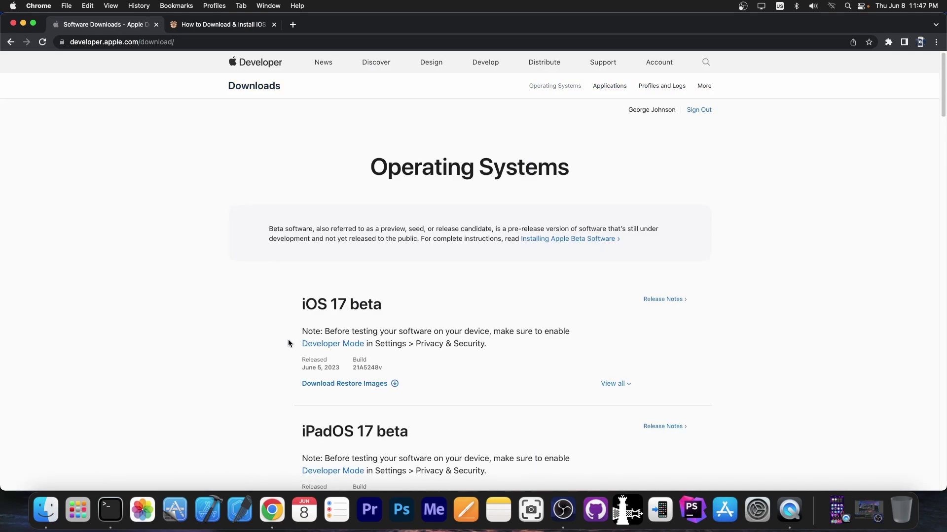
scroll(349, 288, down, 1)
drag(300, 276, 398, 277)
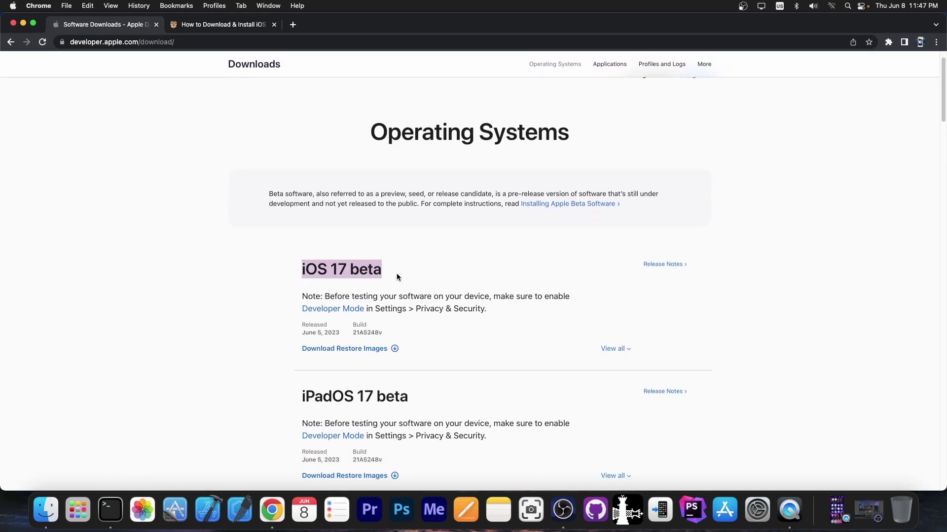
click(394, 350)
scroll(345, 331, down, 4)
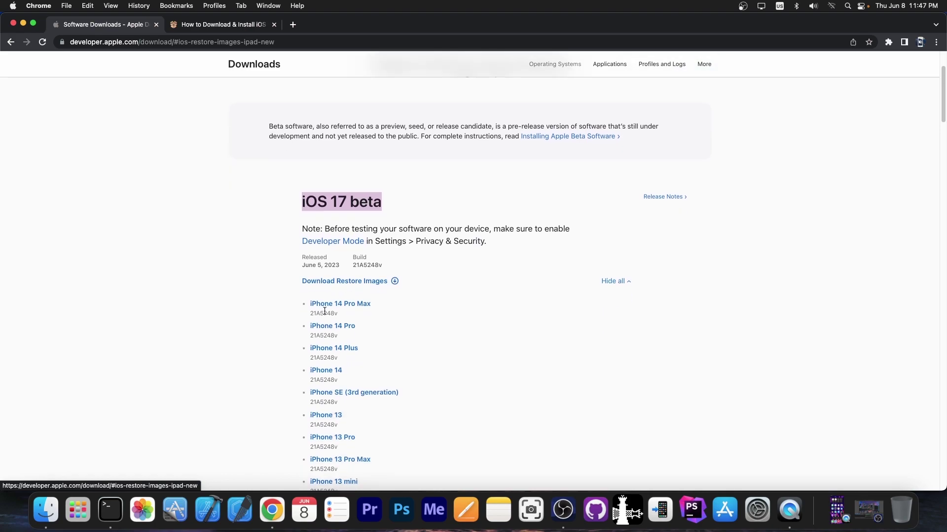
click(238, 288)
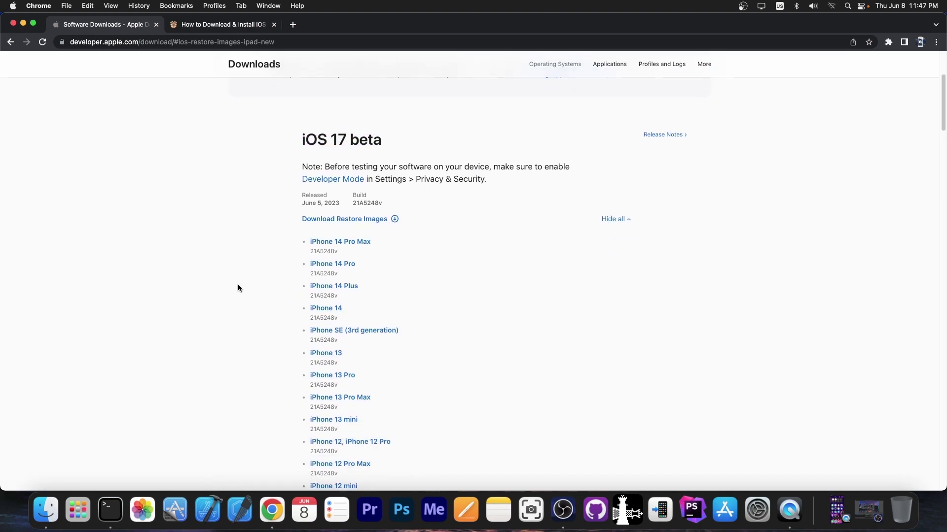
scroll(237, 288, up, 5)
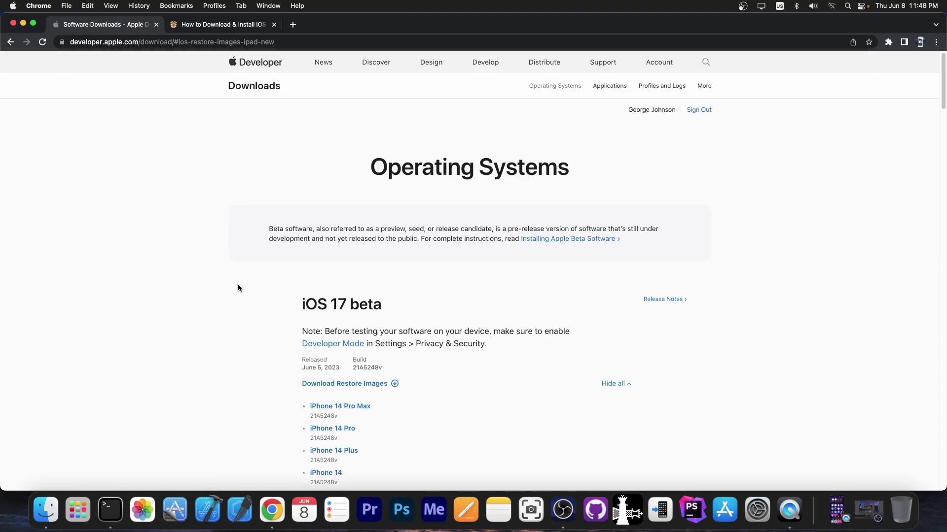
On the iDevice Central install guide, review the list of iOS 17 compatible devices.
click(228, 25)
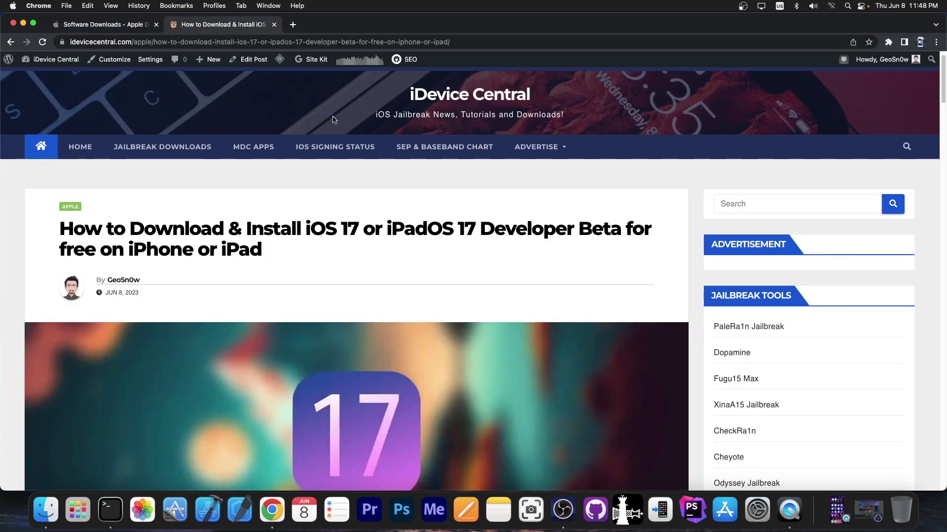
scroll(328, 121, down, 15)
scroll(328, 120, down, 10)
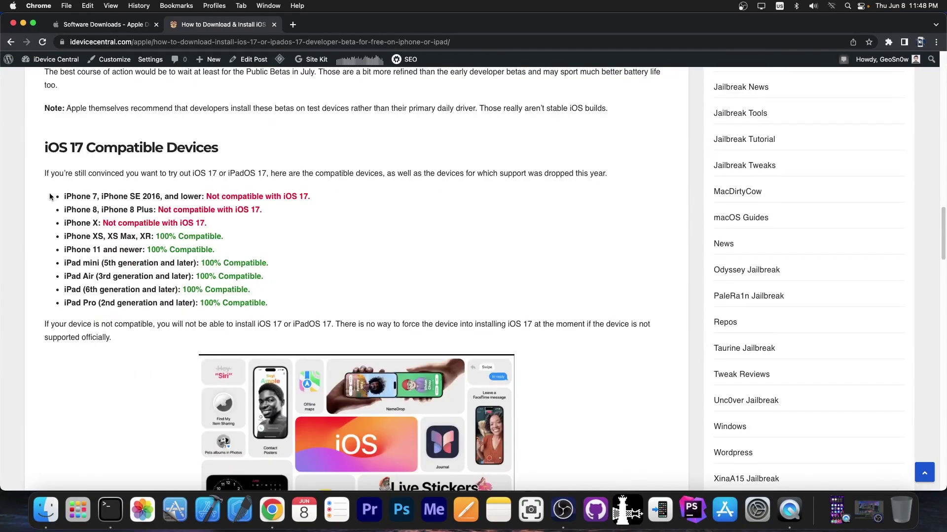
drag(55, 197, 289, 304)
click(312, 294)
Read through the install steps, then minimise the browser to show the desktop.
scroll(125, 263, down, 10)
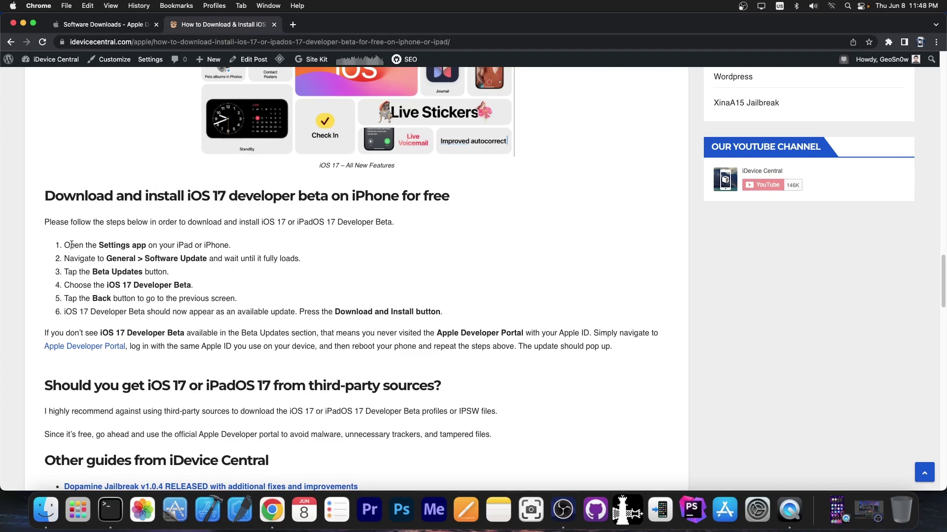
drag(70, 245, 477, 311)
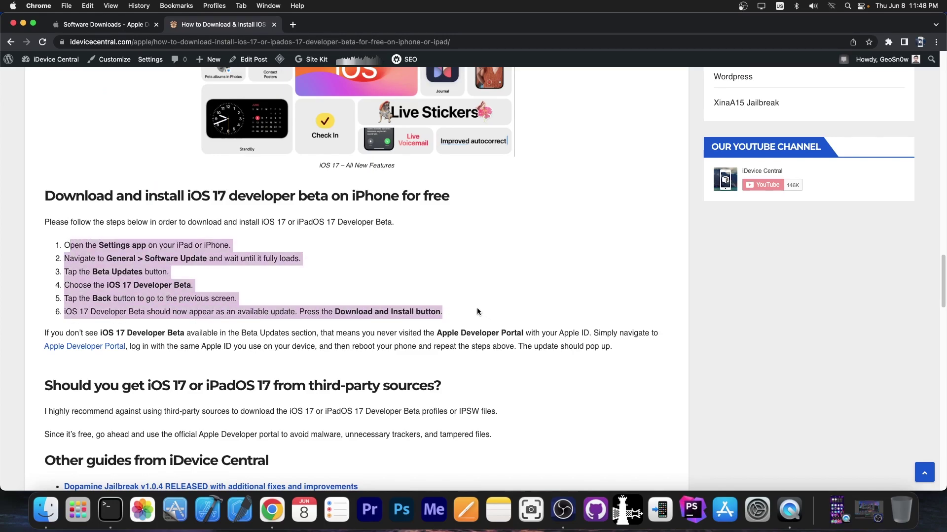
scroll(477, 309, down, 1)
click(23, 23)
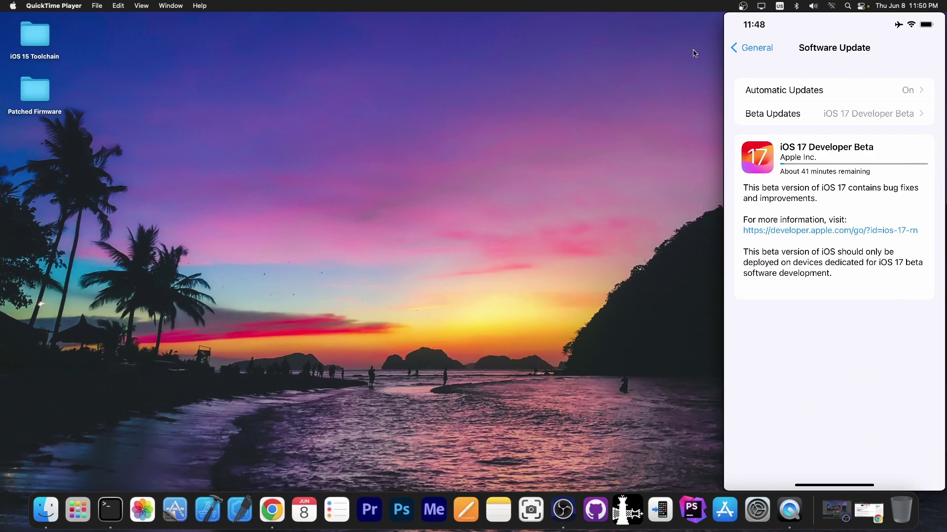
Restore Chrome from the Dock and switch to the Apple Software Downloads page.
click(868, 513)
scroll(638, 445, down, 10)
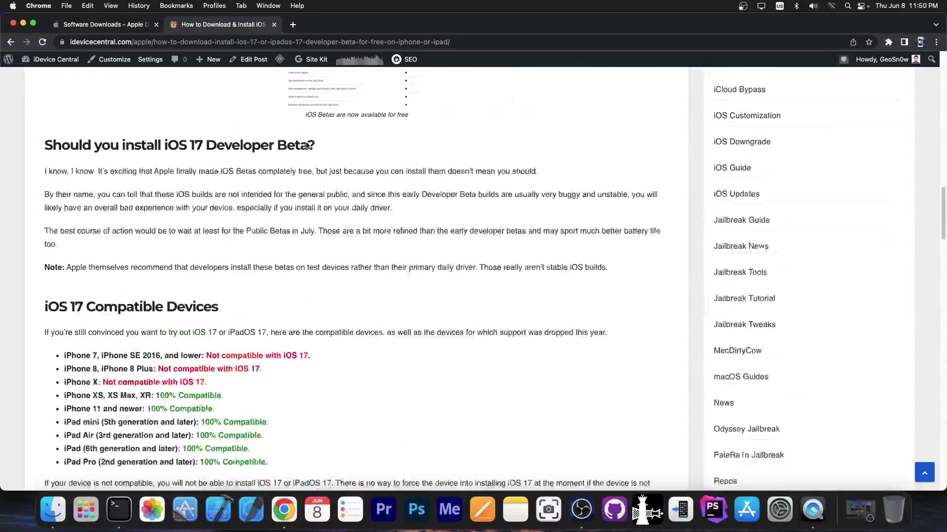
click(116, 26)
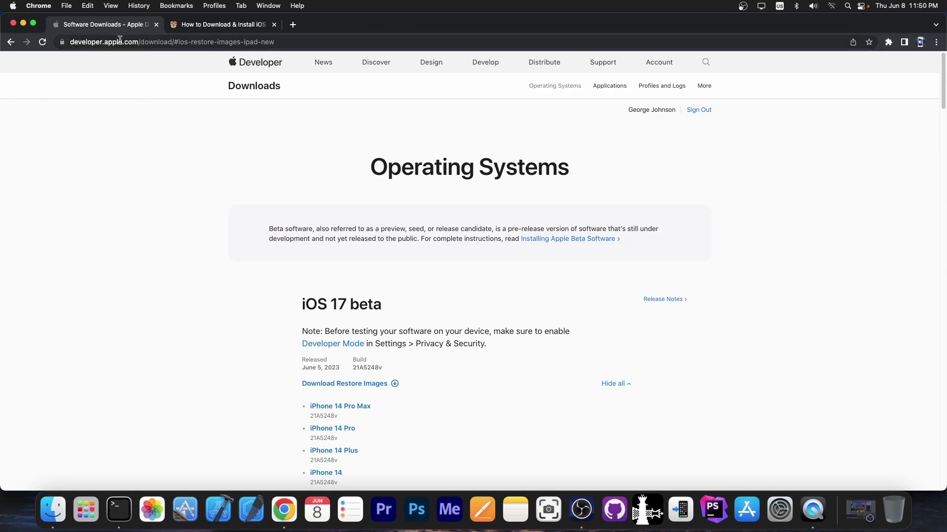
Minimise Chrome to show the iPhone mirror, then close the QuickTime mirroring window.
click(23, 23)
mouse_move(822, 103)
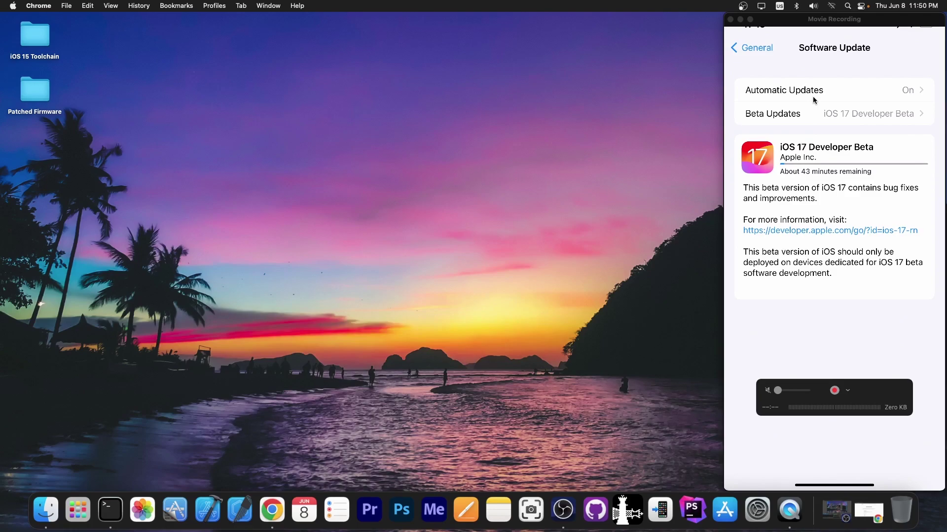
click(868, 513)
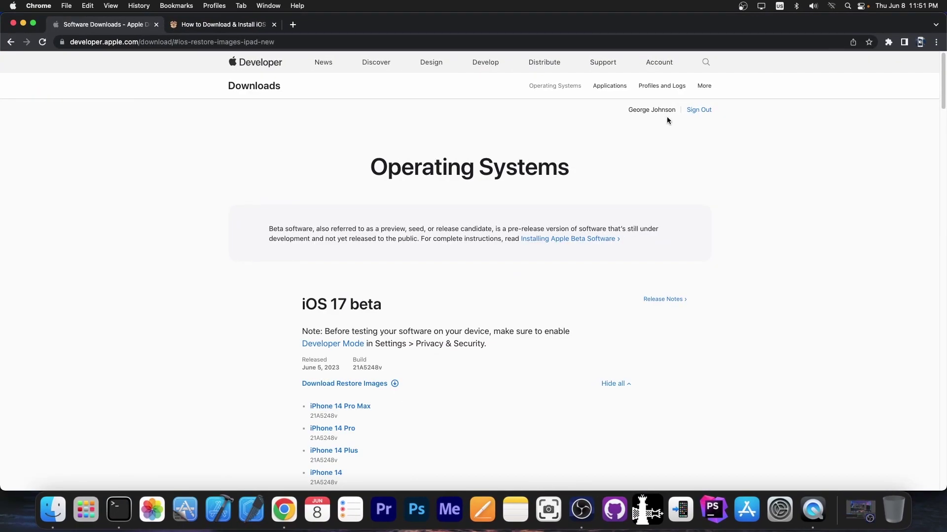
click(23, 24)
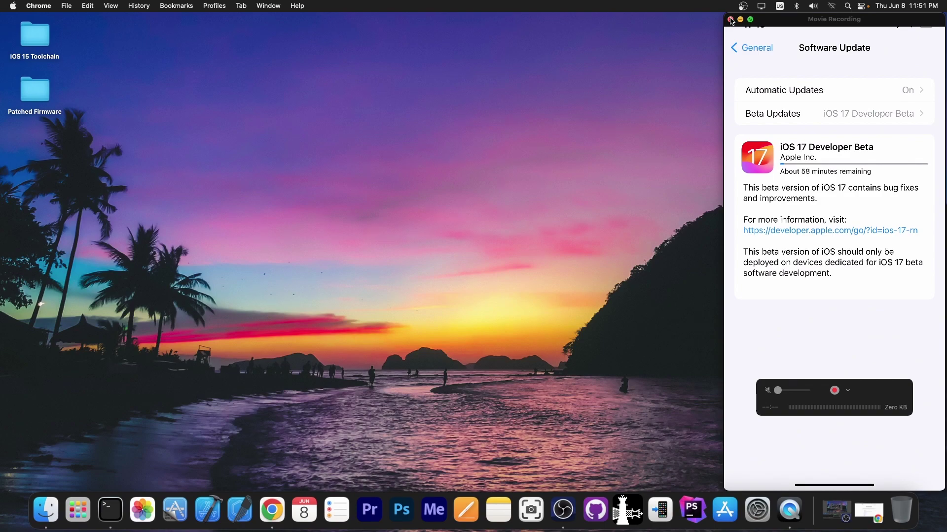
click(732, 21)
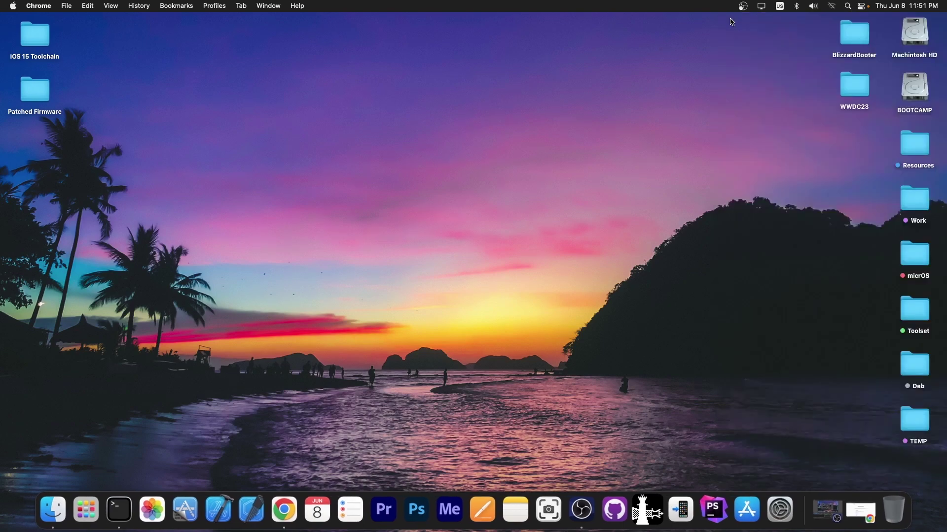